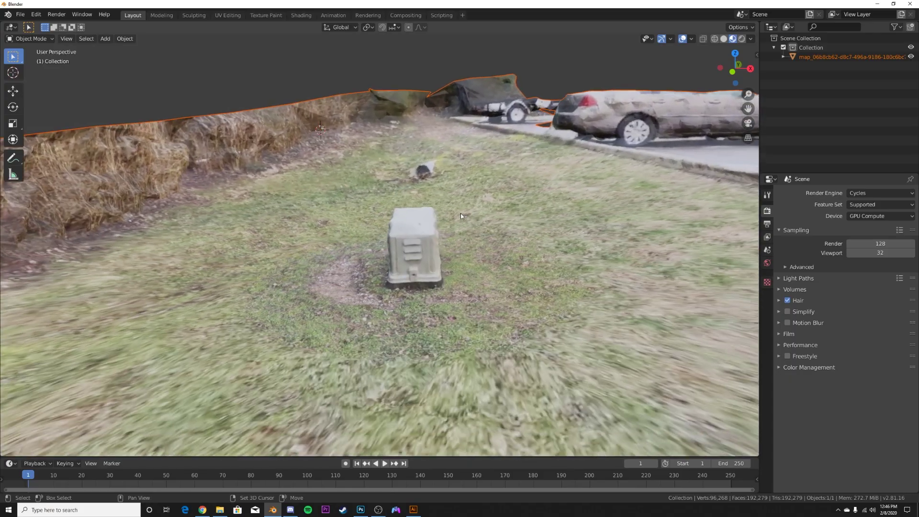
Examine the scanned yard model around the utility box and open its mesh in Edit Mode.
{"action": "middle_click_drag", "start_coordinate": [460, 213], "coordinate": [434, 269]}
{"action": "left_click", "coordinate": [355, 250]}
{"action": "key", "text": "Tab"}
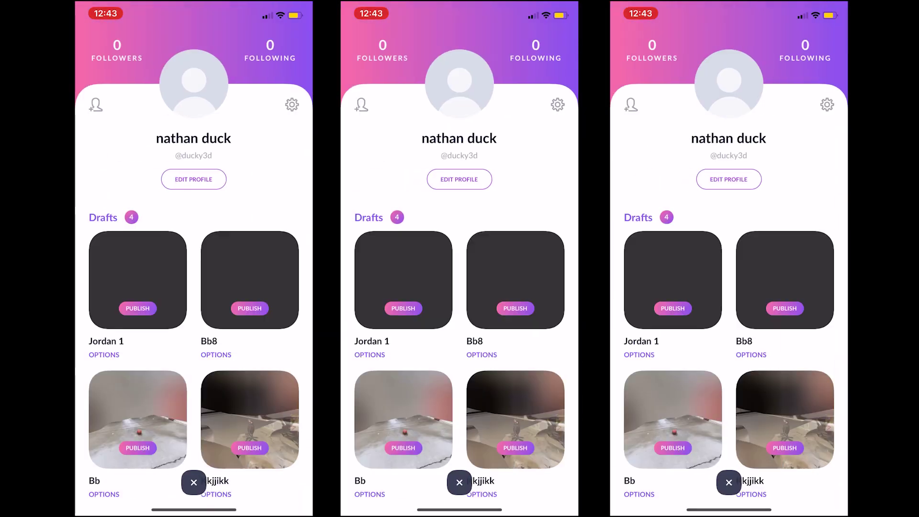
Open the published Boxy scan in the scanning app and bring up its 3D mesh download options.
{"action": "scroll", "coordinate": [460, 259], "scroll_direction": "down", "scroll_amount": 5}
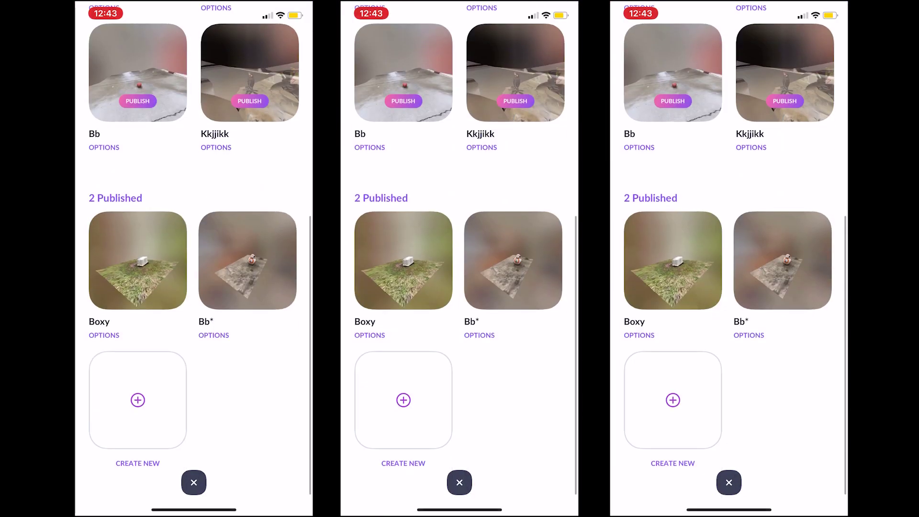
{"action": "left_click", "coordinate": [404, 261]}
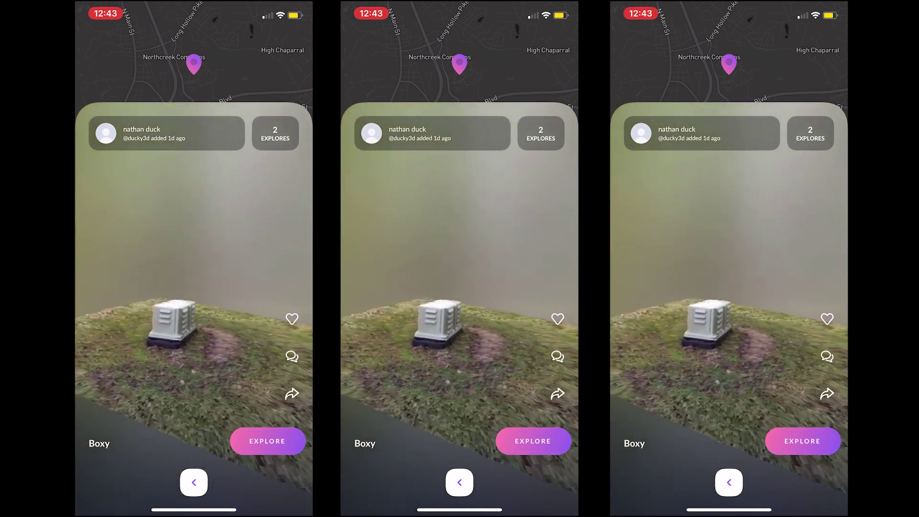
{"action": "left_click", "coordinate": [293, 394]}
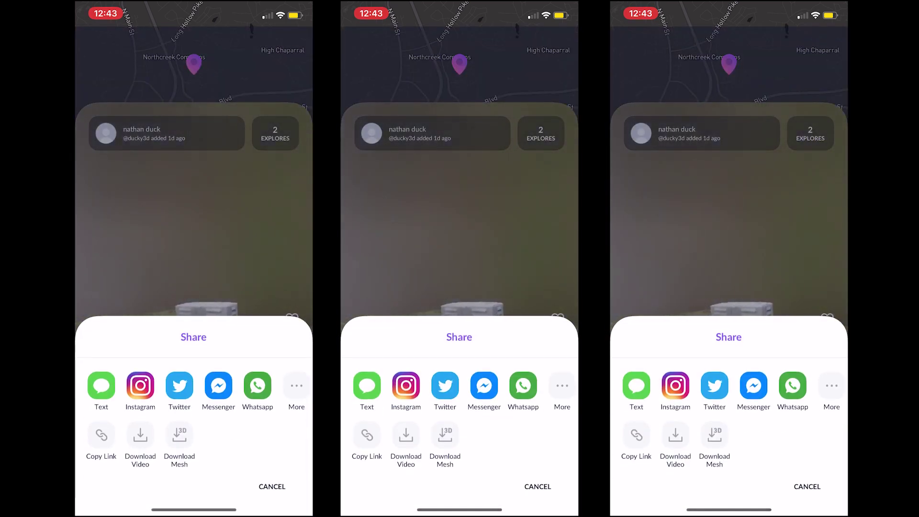
{"action": "left_click", "coordinate": [180, 436]}
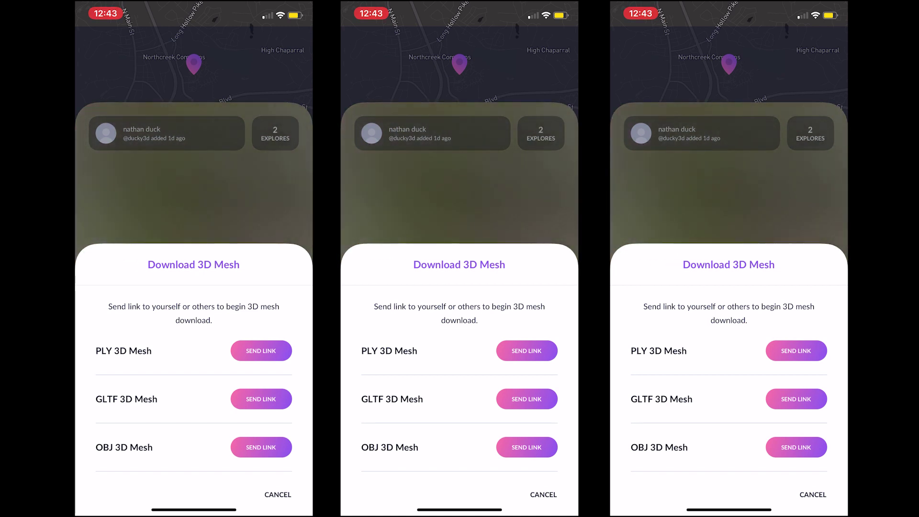
Share the OBJ 3D mesh download link through Gmail.
{"action": "left_click", "coordinate": [261, 448]}
{"action": "left_click_drag", "start_coordinate": [194, 297], "coordinate": [194, 172]}
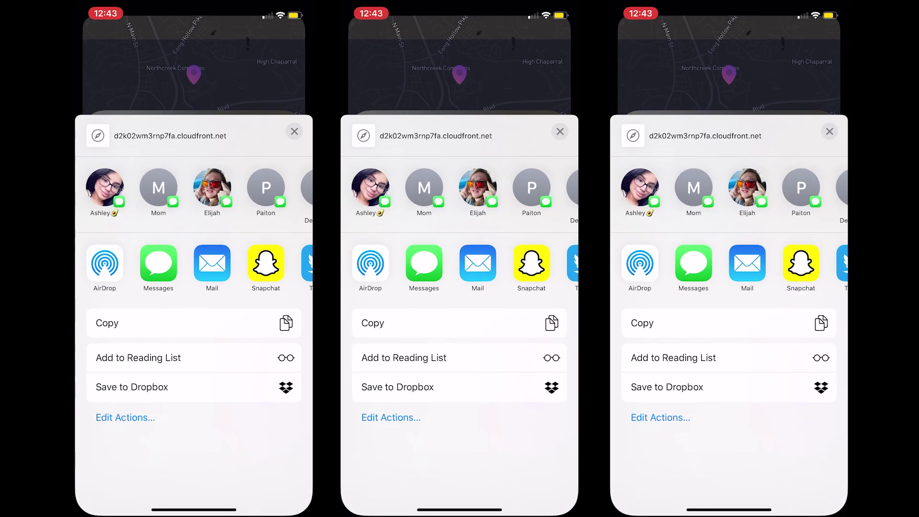
{"action": "scroll", "coordinate": [194, 181], "scroll_direction": "right", "scroll_amount": 3}
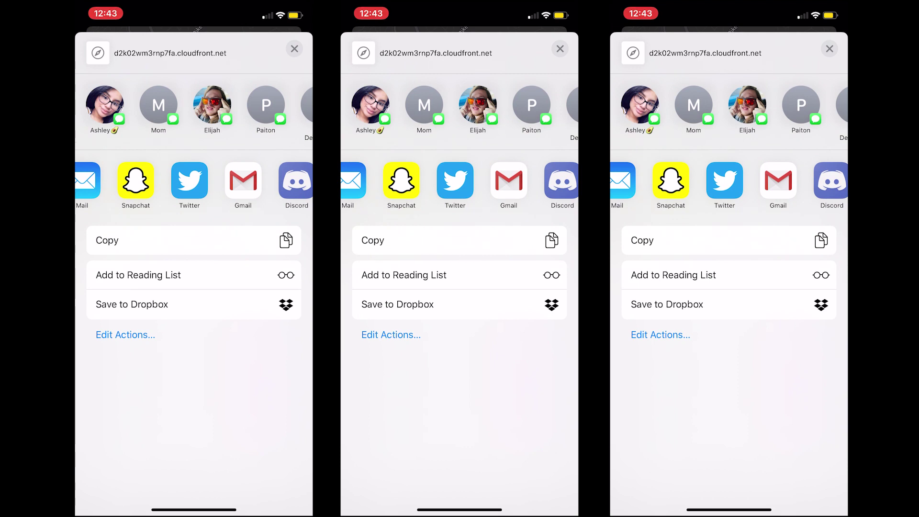
{"action": "left_click", "coordinate": [244, 180]}
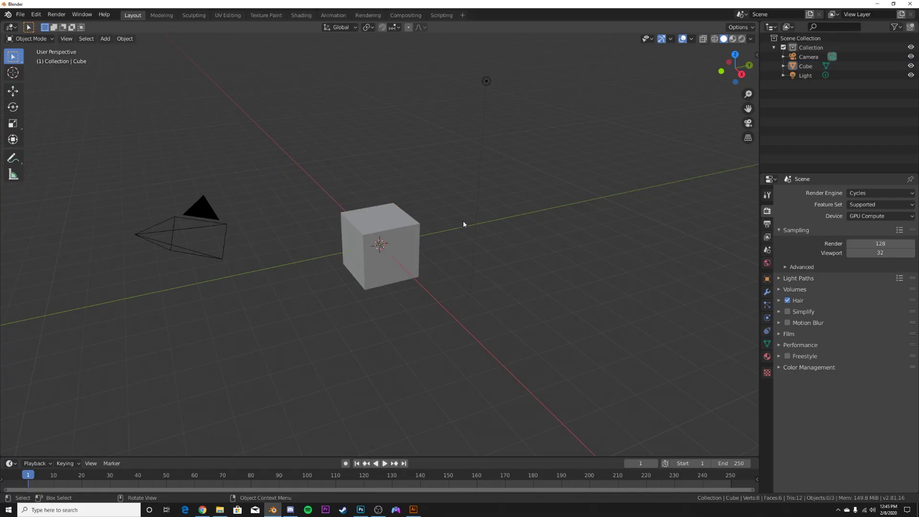
Switch to Blender and delete the default camera, cube and light.
{"action": "left_click_drag", "start_coordinate": [569, 121], "coordinate": [196, 312]}
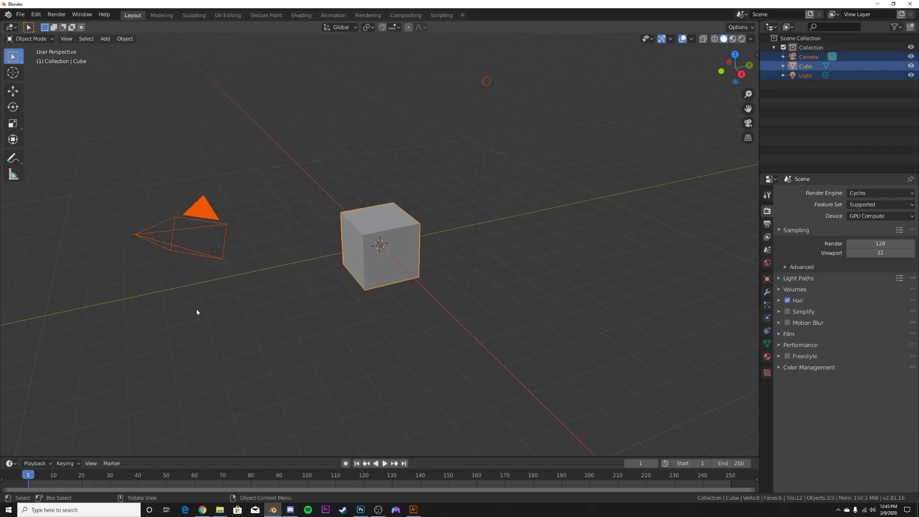
{"action": "key", "text": "Delete"}
Import the scan's Wavefront OBJ file from the OBJECT folder on the Desktop.
{"action": "left_click", "coordinate": [19, 14]}
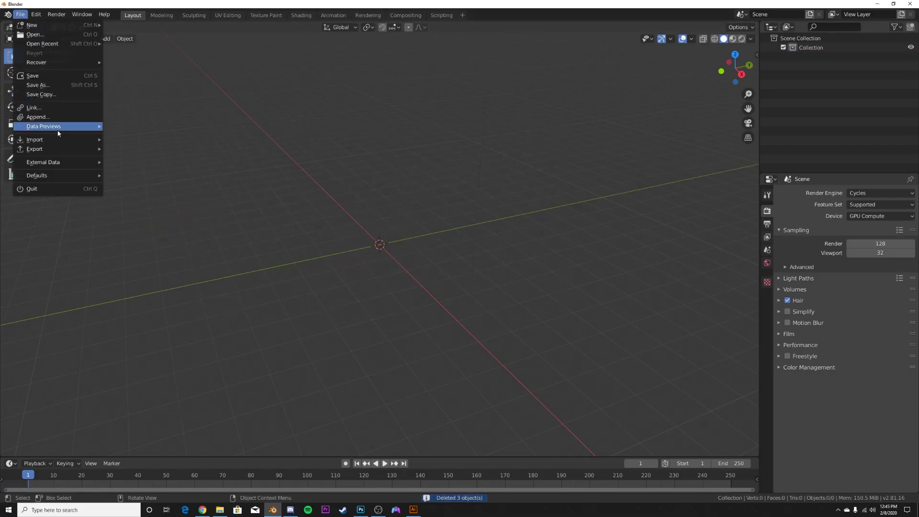
{"action": "mouse_move", "coordinate": [52, 144]}
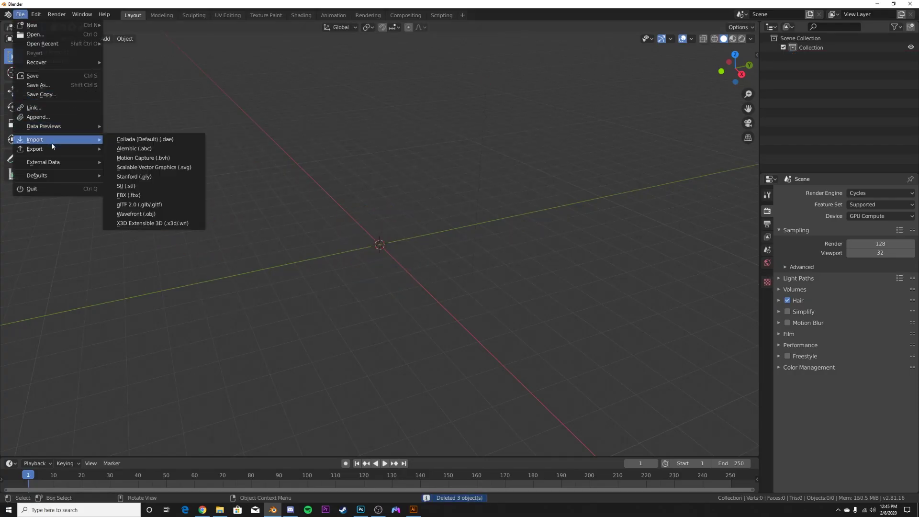
{"action": "left_click", "coordinate": [161, 215]}
{"action": "left_click", "coordinate": [132, 137]}
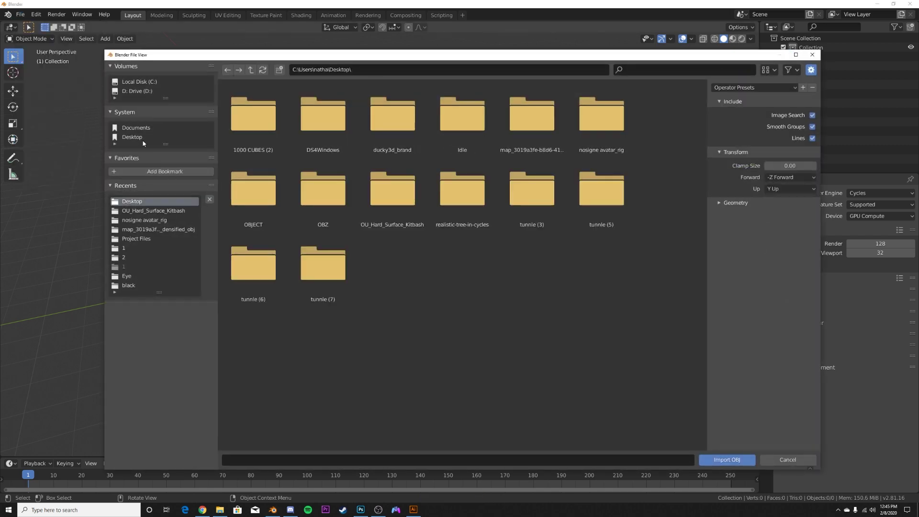
{"action": "double_click", "coordinate": [254, 194]}
{"action": "left_click_drag", "start_coordinate": [239, 144], "coordinate": [353, 150]}
{"action": "left_click", "coordinate": [727, 461]}
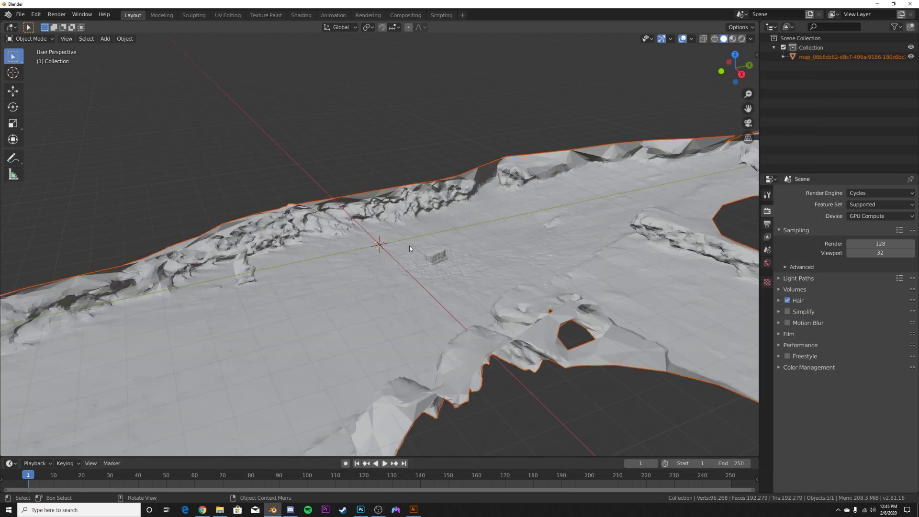
Switch the viewport to material preview shading to show the imported scan's texture around the box.
{"action": "middle_click_drag", "start_coordinate": [412, 249], "coordinate": [449, 292]}
{"action": "scroll", "coordinate": [460, 287], "scroll_direction": "down", "scroll_amount": 4}
{"action": "scroll", "coordinate": [459, 287], "scroll_direction": "up", "scroll_amount": 10}
{"action": "scroll", "coordinate": [458, 290], "scroll_direction": "down", "scroll_amount": 5}
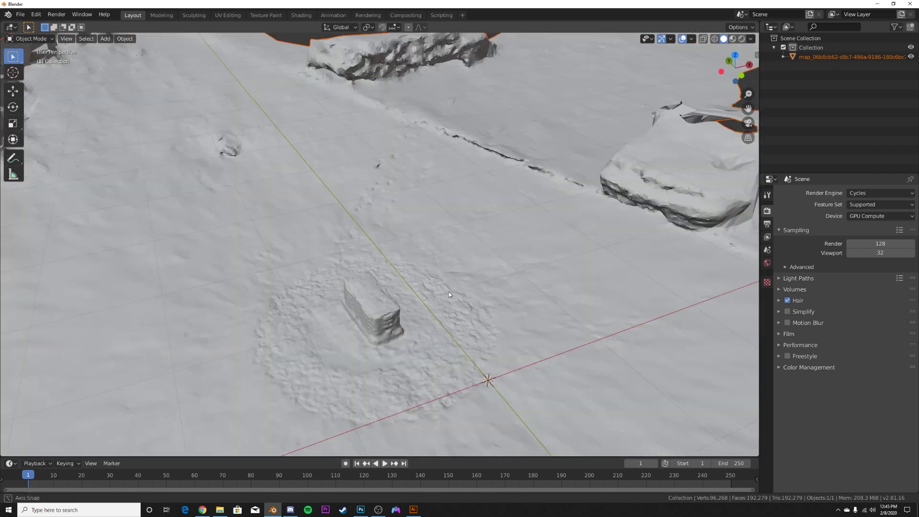
{"action": "left_click", "coordinate": [454, 338]}
{"action": "middle_click_drag", "start_coordinate": [455, 338], "coordinate": [356, 223]}
{"action": "scroll", "coordinate": [528, 338], "scroll_direction": "up", "scroll_amount": 3}
Examine the mesh density around the box in Edit Mode and the textured scan in Object Mode.
{"action": "left_click", "coordinate": [355, 250]}
{"action": "key", "text": "Tab"}
{"action": "scroll", "coordinate": [356, 236], "scroll_direction": "down", "scroll_amount": 5}
{"action": "middle_click_drag", "start_coordinate": [426, 228], "coordinate": [422, 308]}
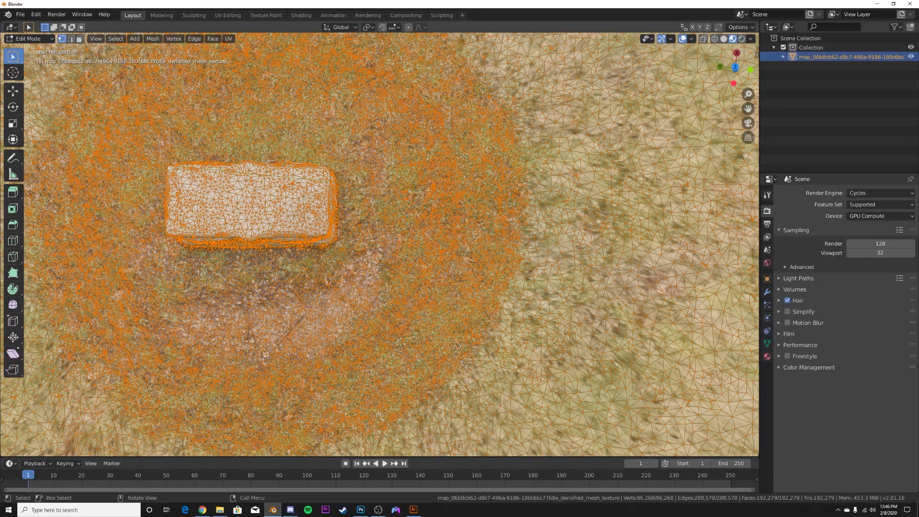
{"action": "scroll", "coordinate": [402, 264], "scroll_direction": "down", "scroll_amount": 2}
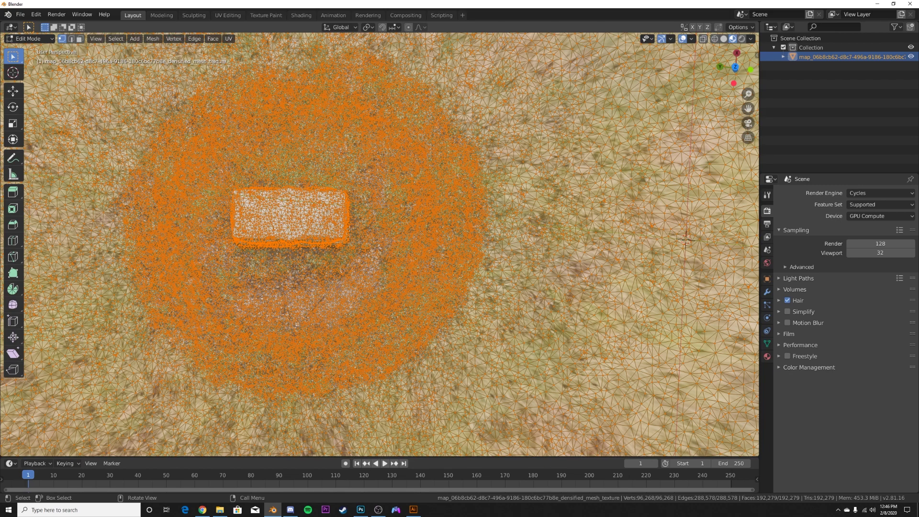
{"action": "key", "text": "Tab"}
{"action": "middle_click_drag", "start_coordinate": [350, 230], "coordinate": [465, 301]}
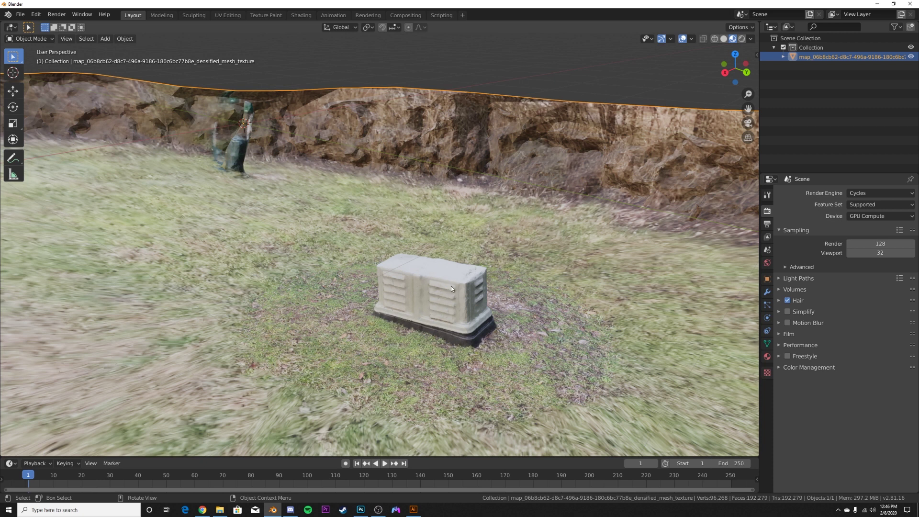
{"action": "scroll", "coordinate": [452, 289], "scroll_direction": "down", "scroll_amount": 3}
{"action": "scroll", "coordinate": [451, 292], "scroll_direction": "up", "scroll_amount": 3}
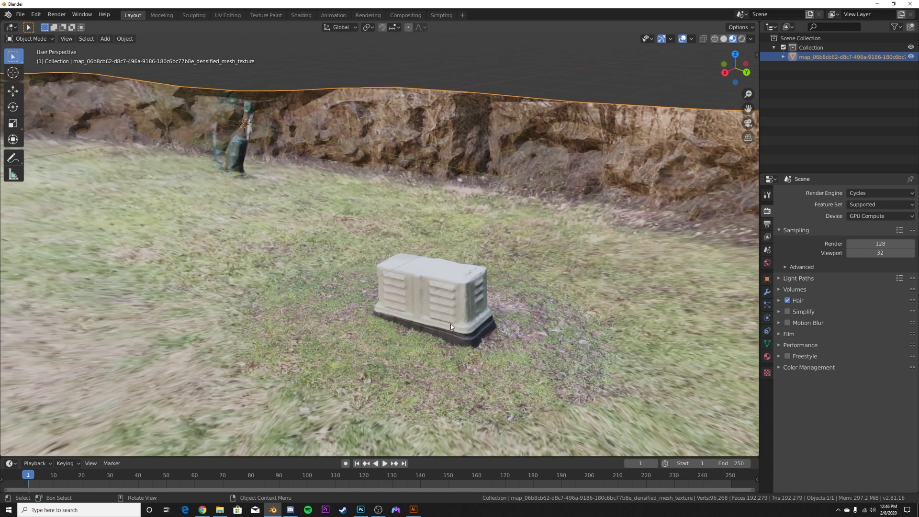